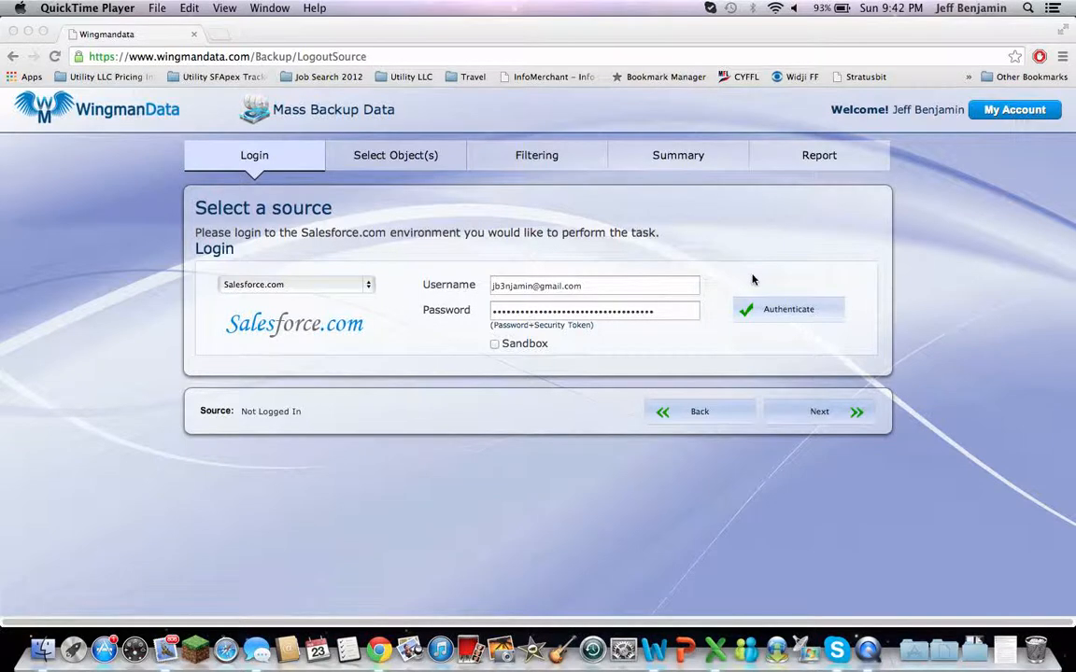
- Authenticate the Salesforce.com source with the credentials already filled in and continue to the object selection
click(788, 316)
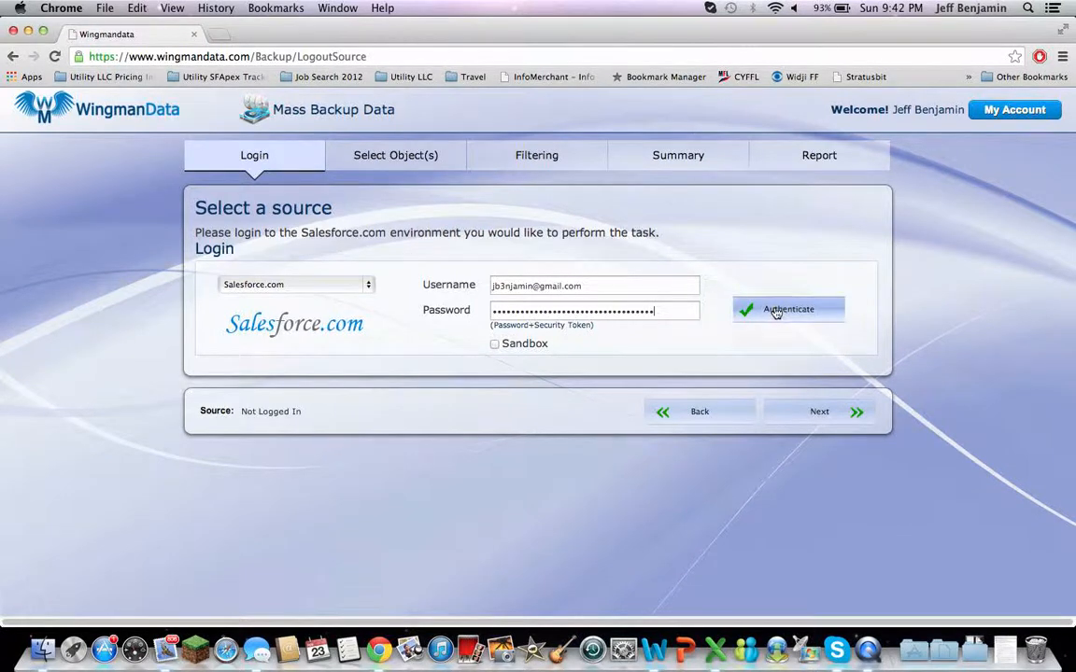
click(776, 313)
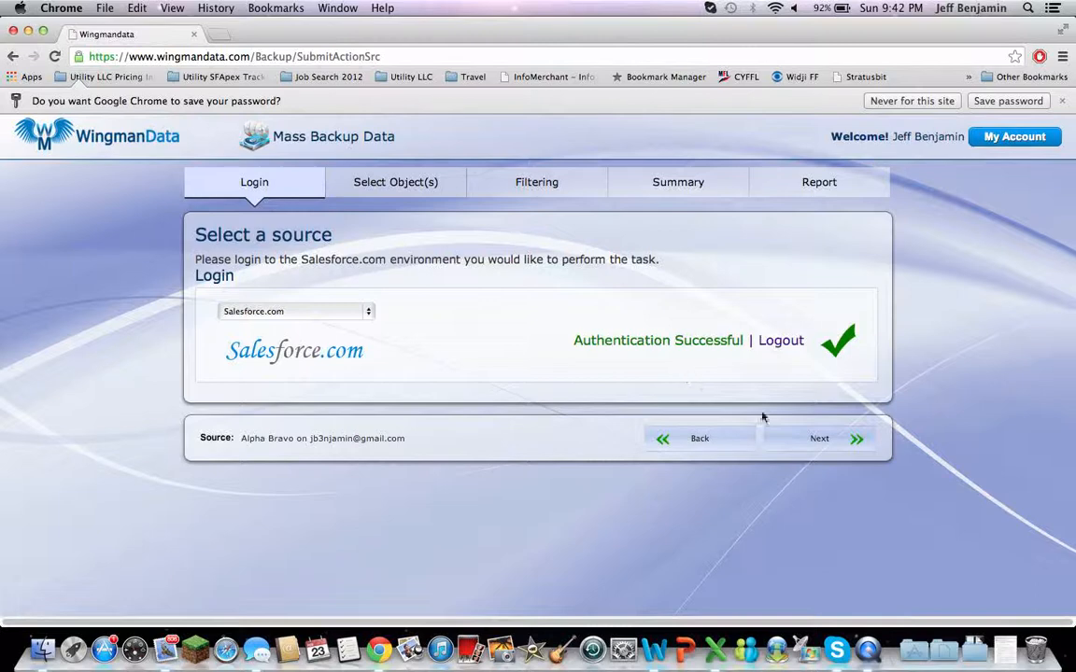
click(820, 441)
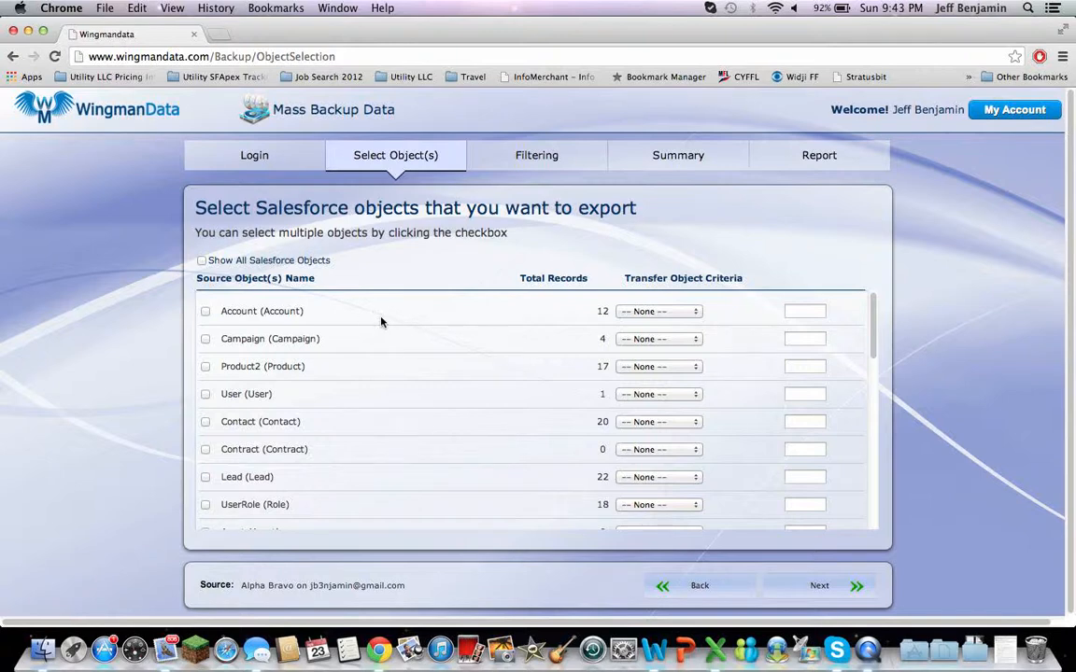
- Try showing all Salesforce objects, return to the standard list, and select Account, Contact and Opportunity for export
click(202, 266)
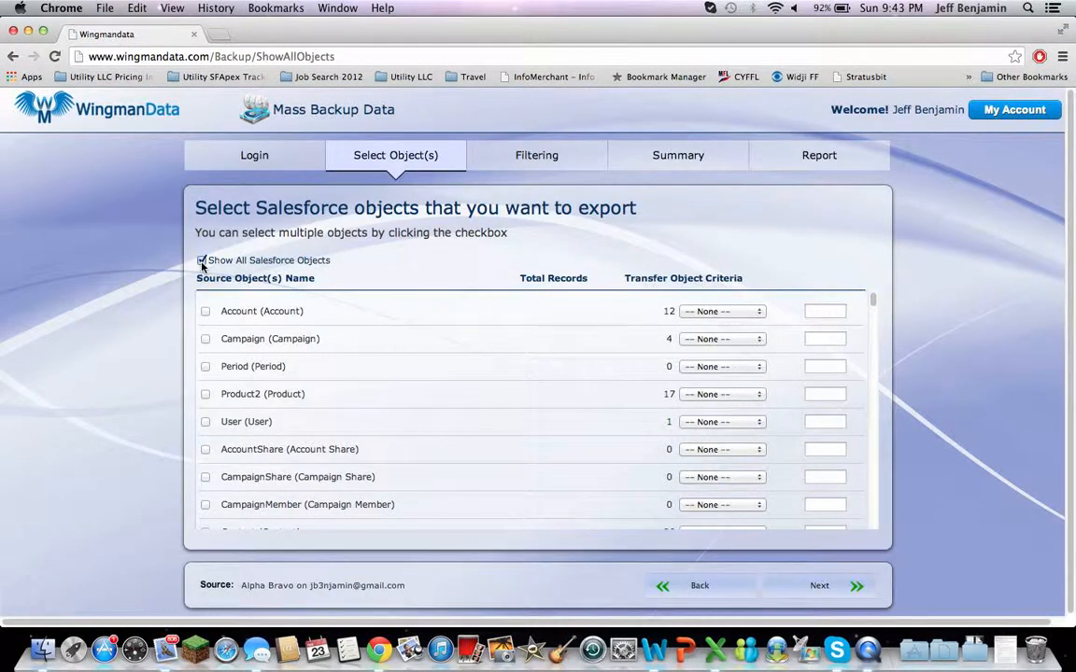
click(202, 262)
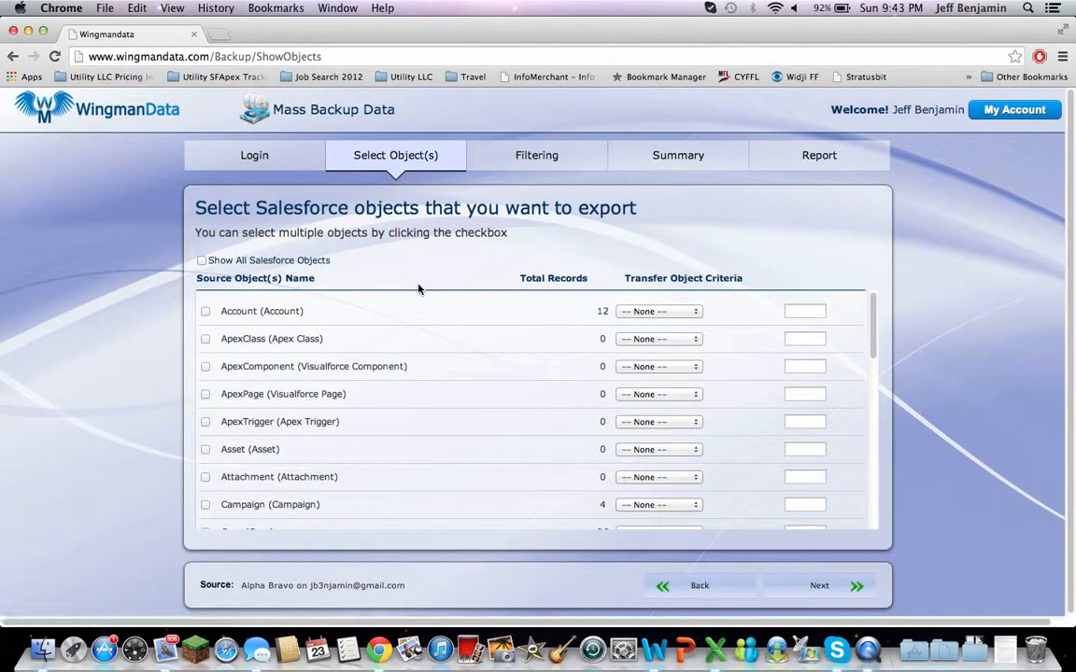
click(207, 313)
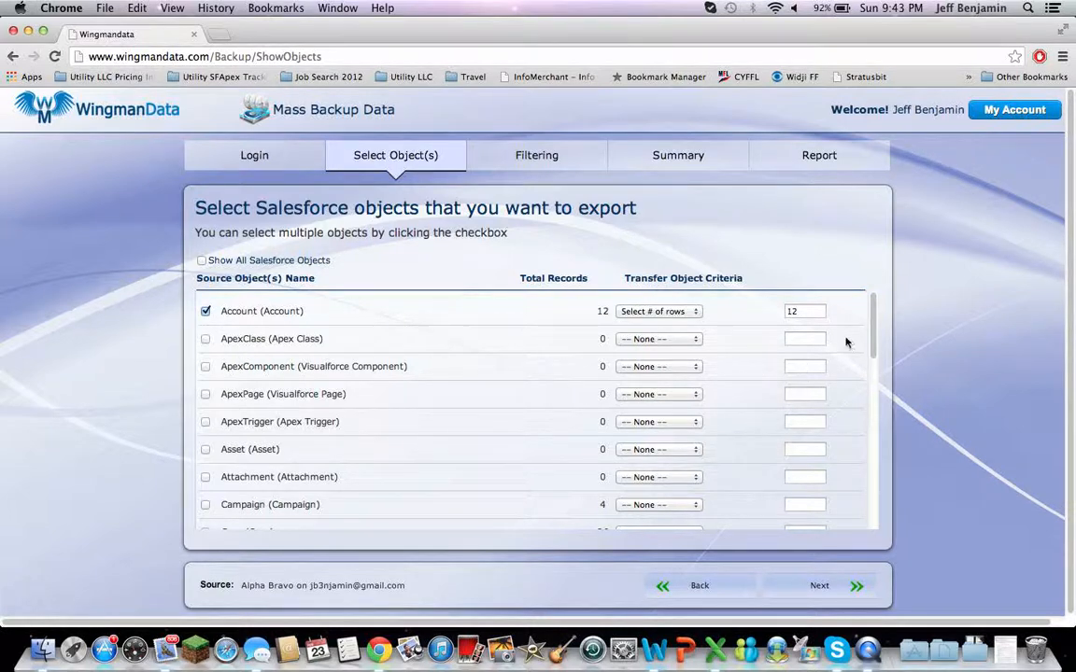
drag(874, 347, 872, 379)
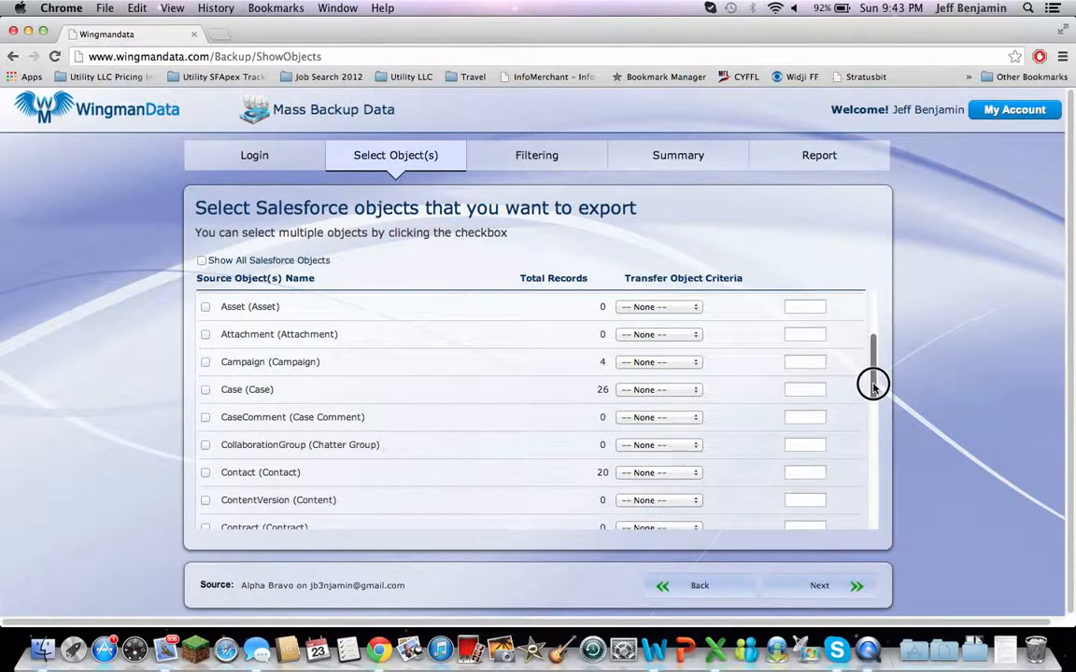
click(206, 472)
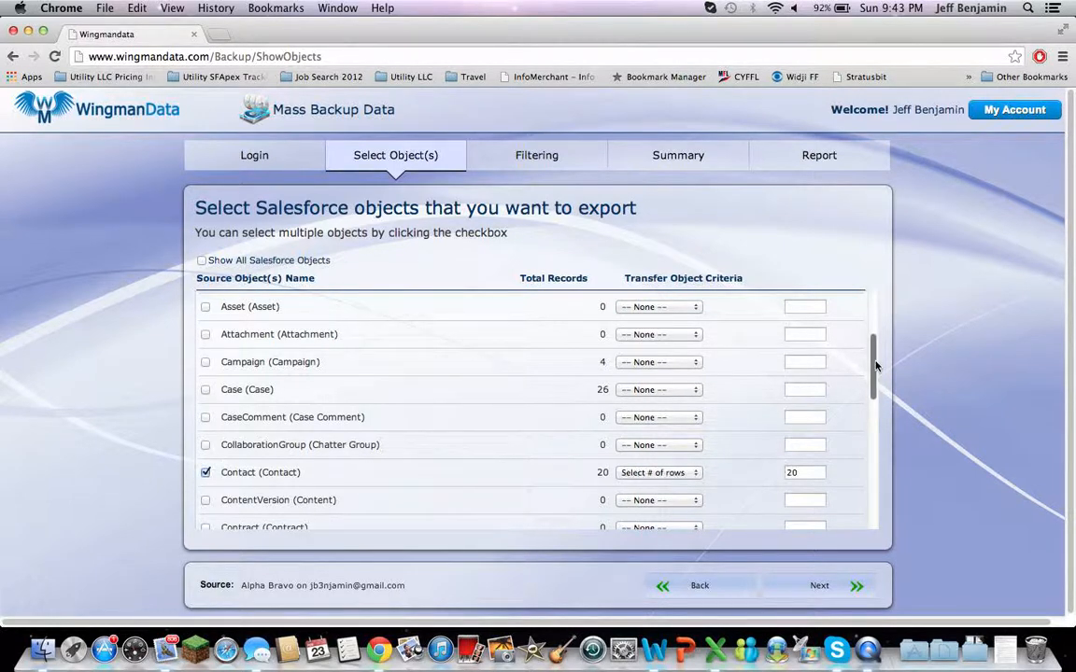
click(875, 390)
drag(875, 391, 878, 459)
click(206, 426)
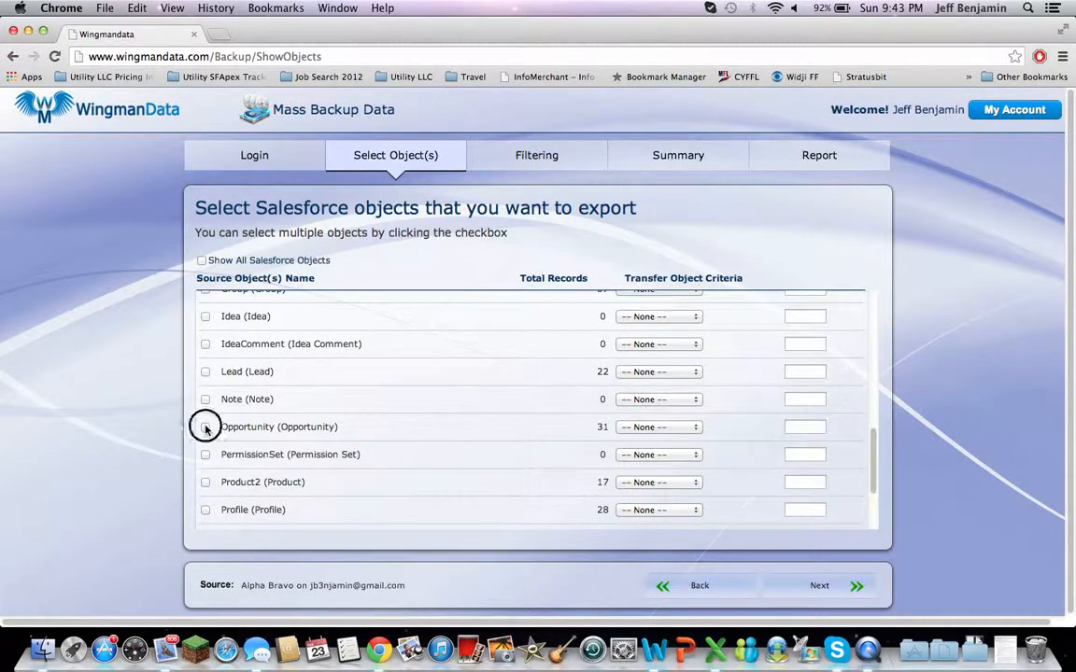
- Set the Account object's transfer criterion to Select # of rows with 12 rows and continue to the filtering stage
click(872, 449)
drag(872, 449, 850, 282)
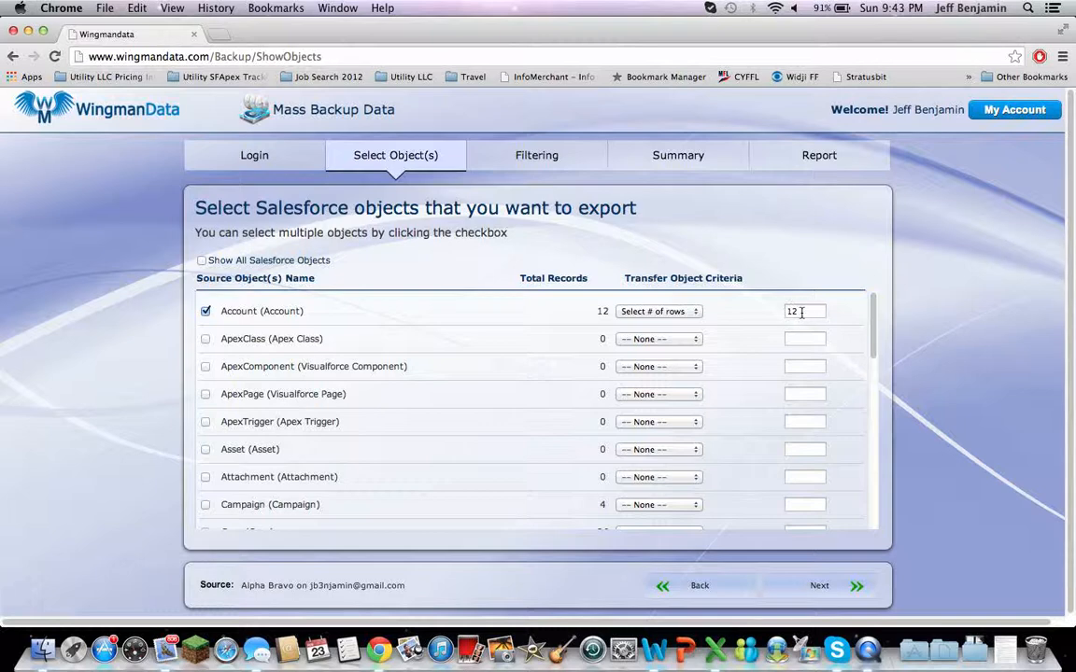
key(BackSpace)
text(0)
key(BackSpace)
text(2)
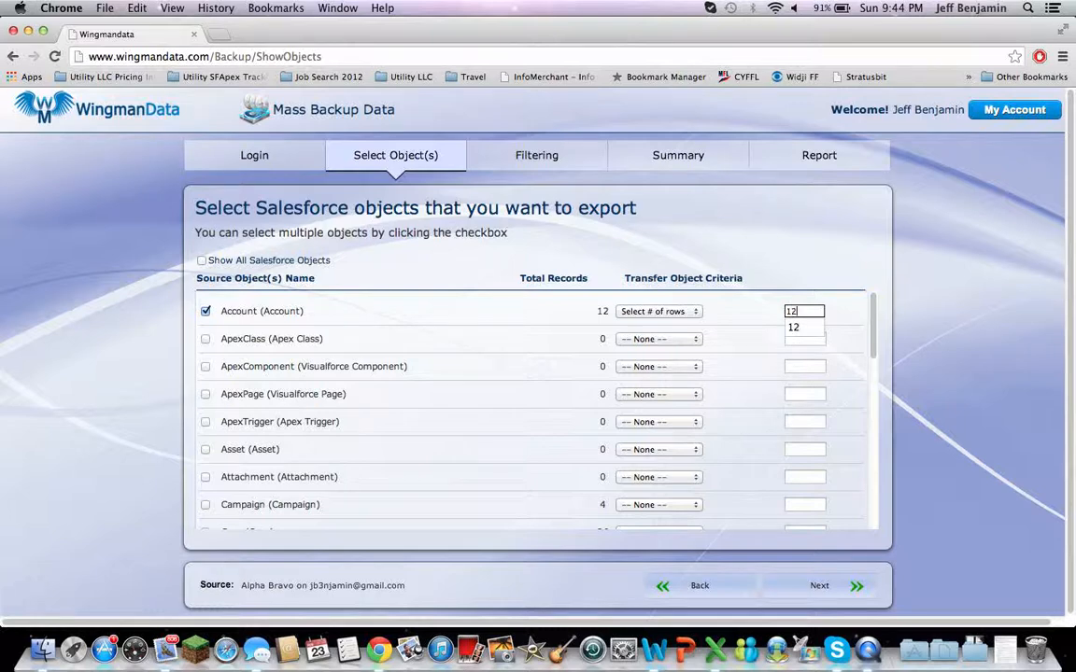
click(696, 312)
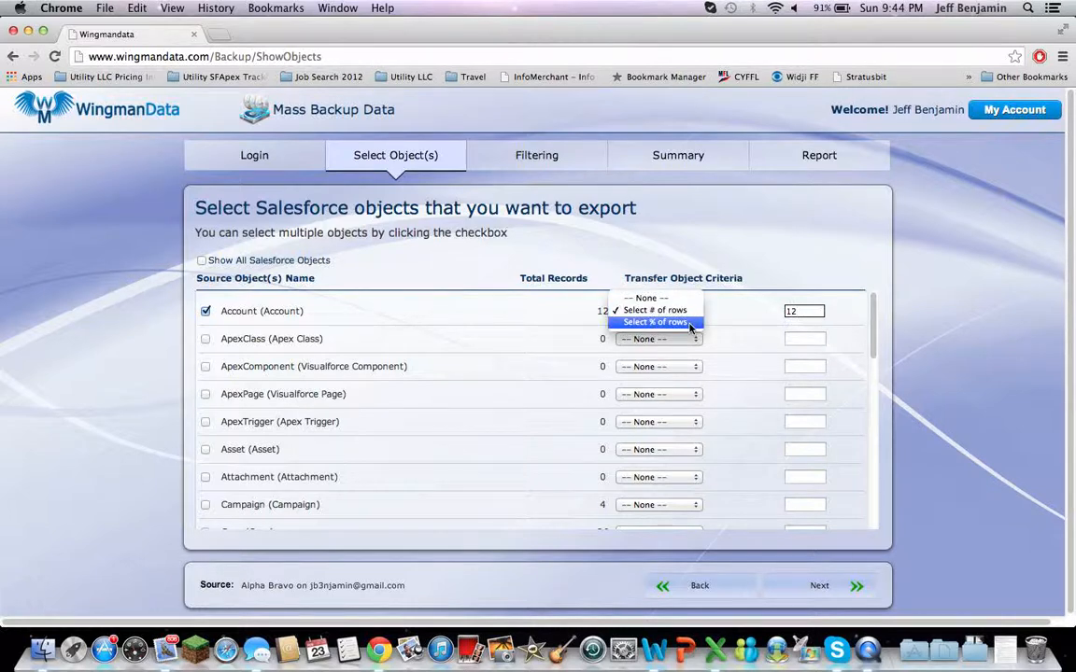
click(690, 310)
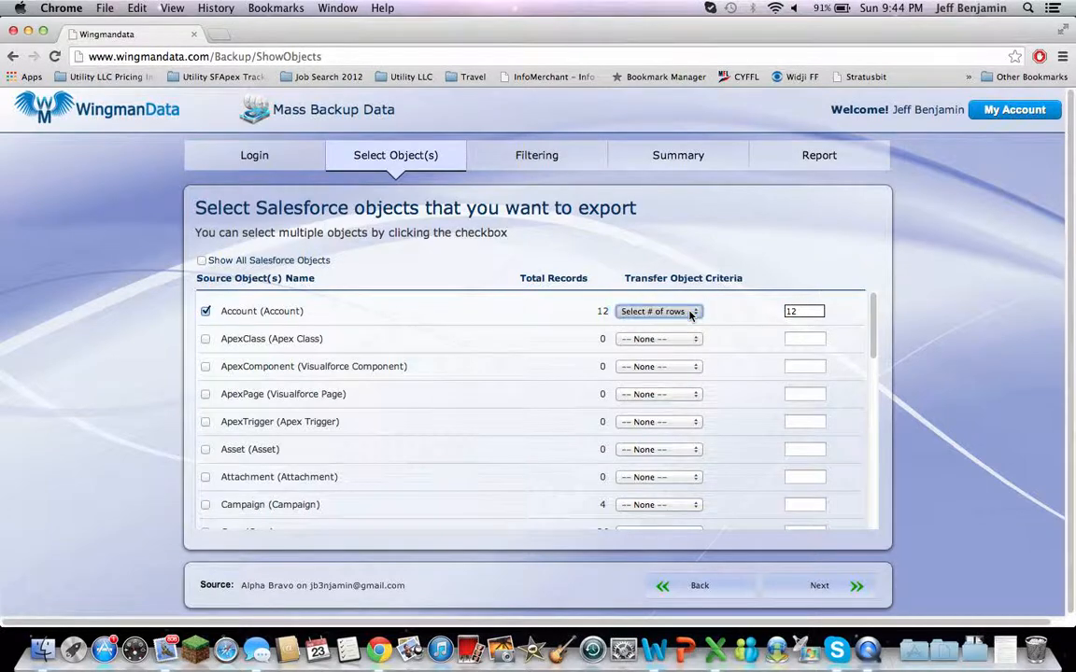
click(819, 589)
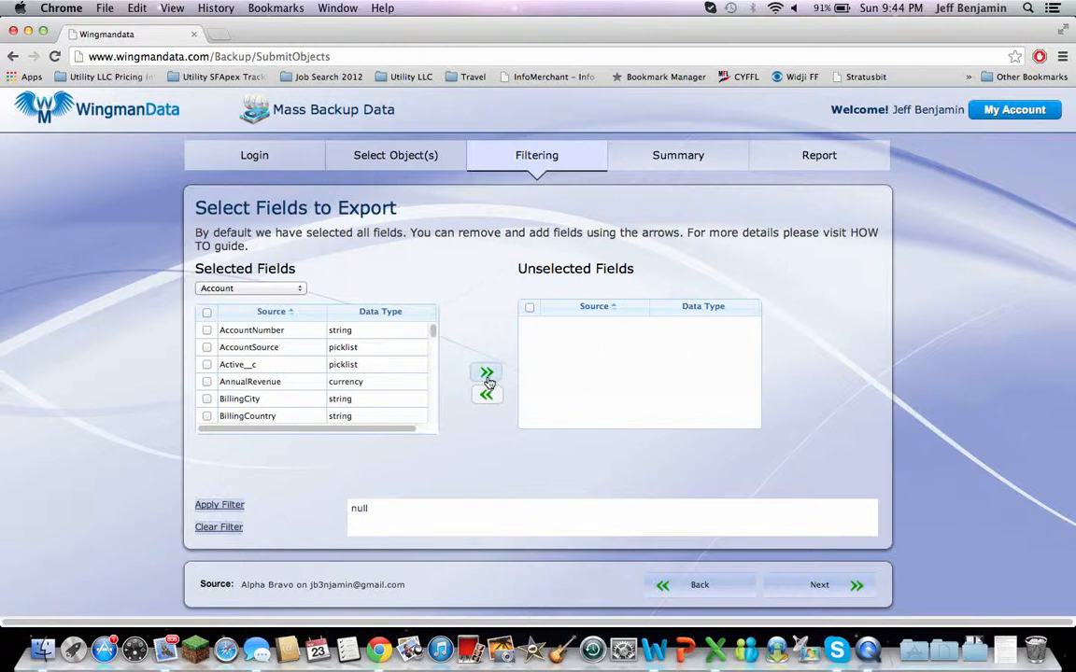
- Move the AccountNumber field of Account to the unselected fields and return it to the selected fields
click(206, 330)
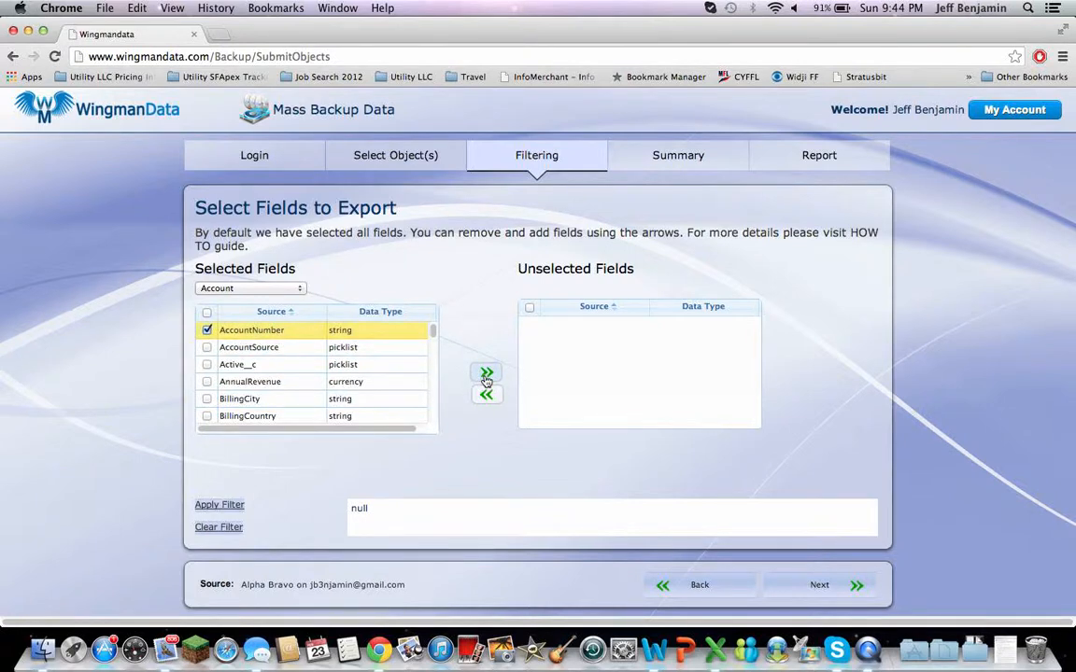
click(487, 373)
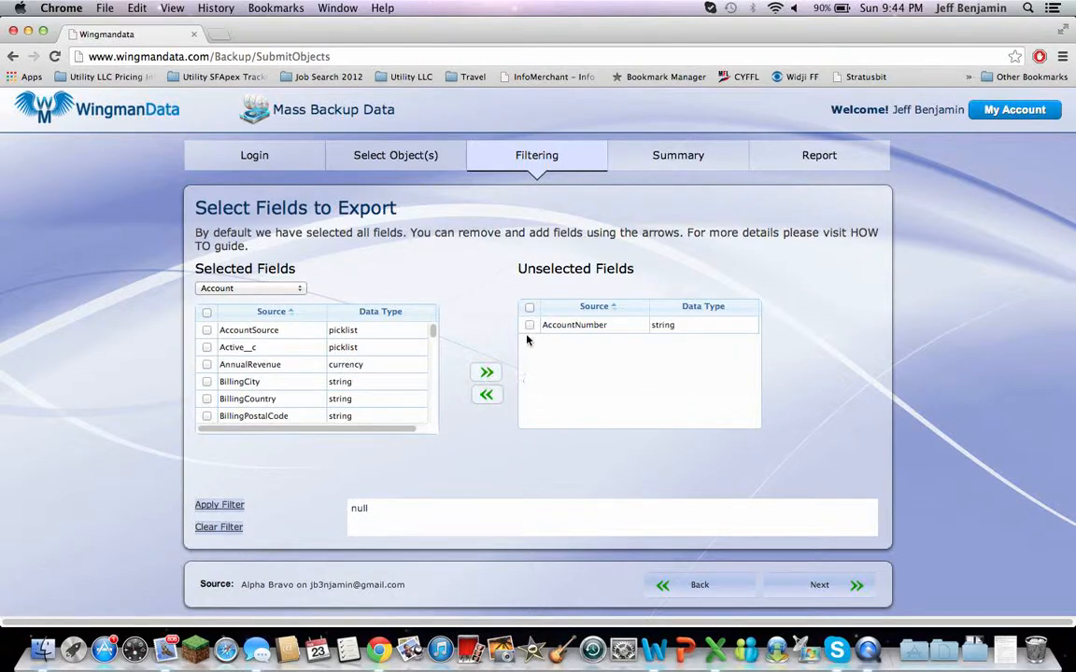
click(529, 326)
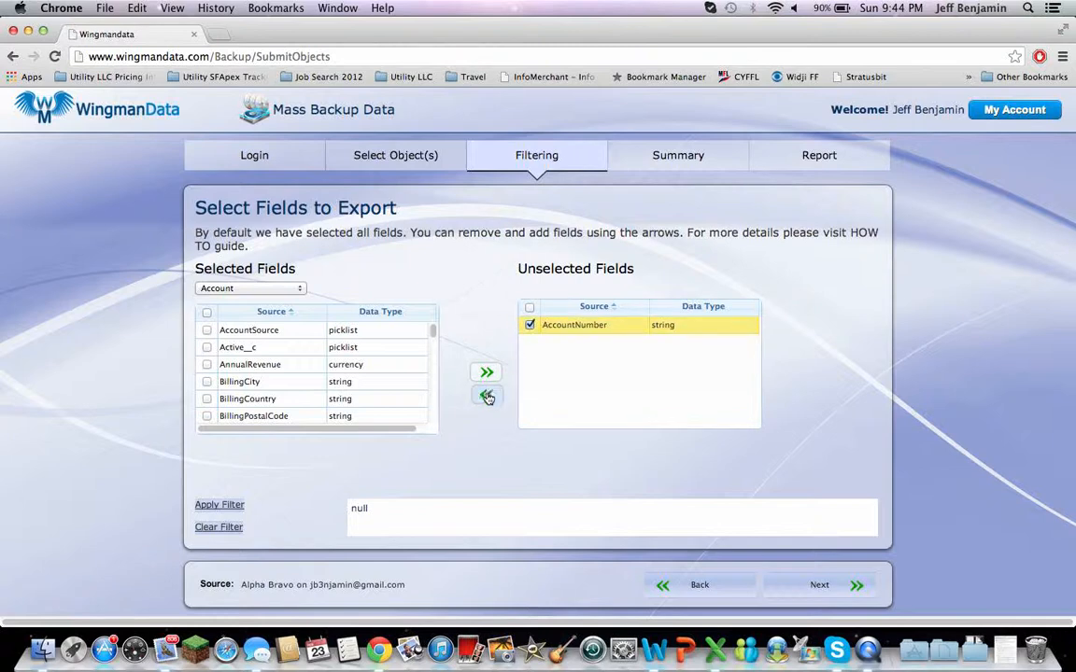
click(487, 395)
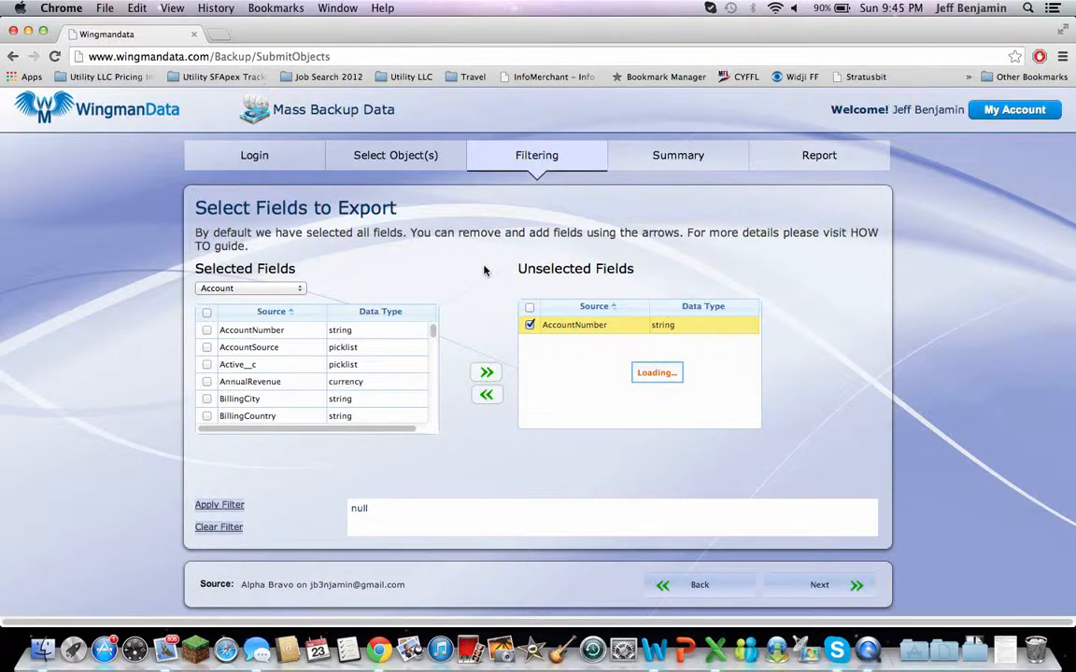
- Display the selected export fields of the Contact object and then those of the Opportunity object
click(301, 292)
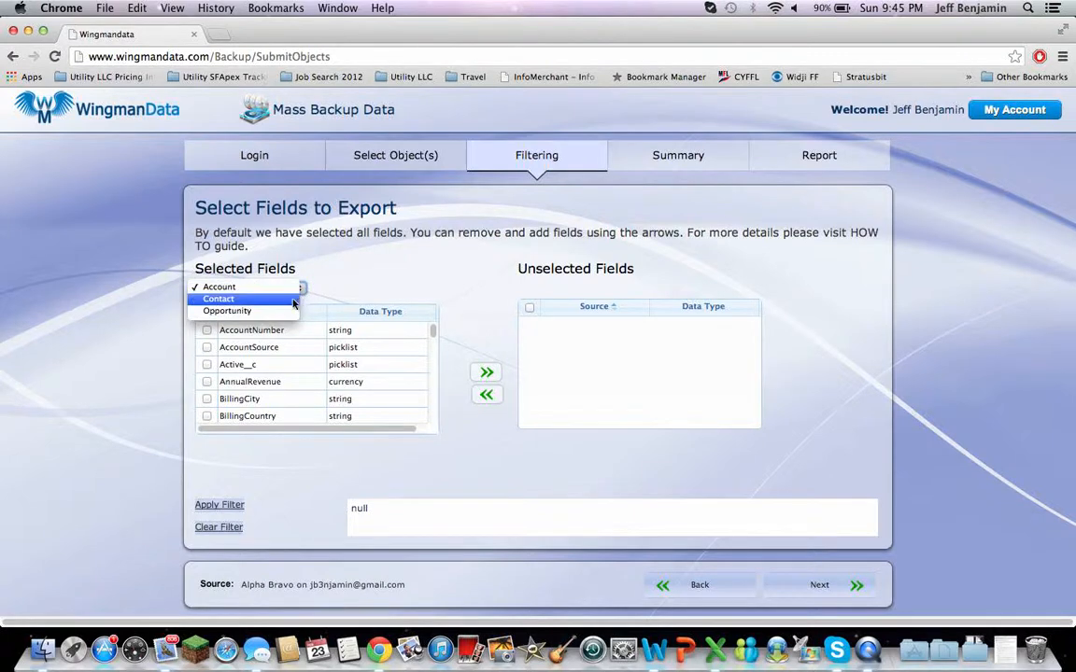
click(292, 301)
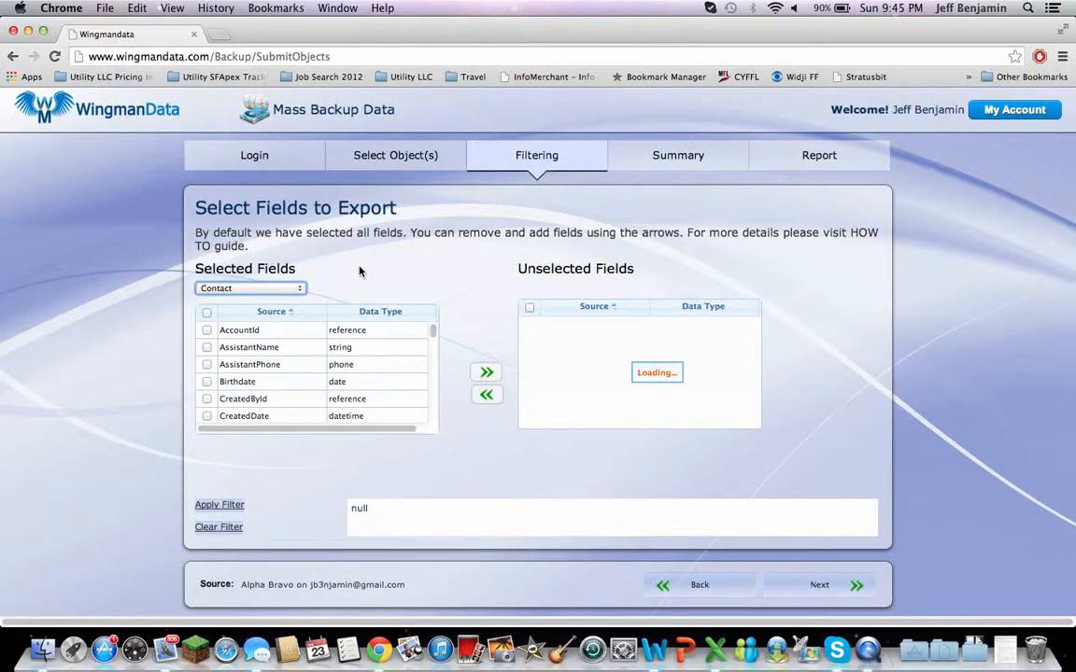
click(300, 285)
click(290, 306)
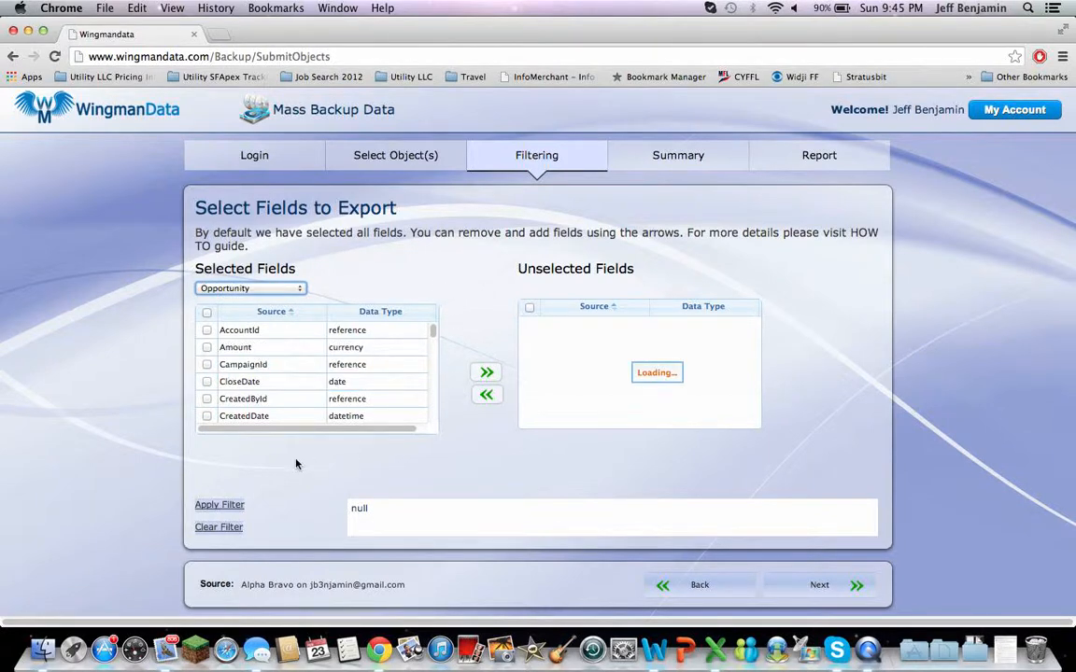
- Examine the fields available for filtering Opportunity records and close the filter settings without adding a filter
click(224, 504)
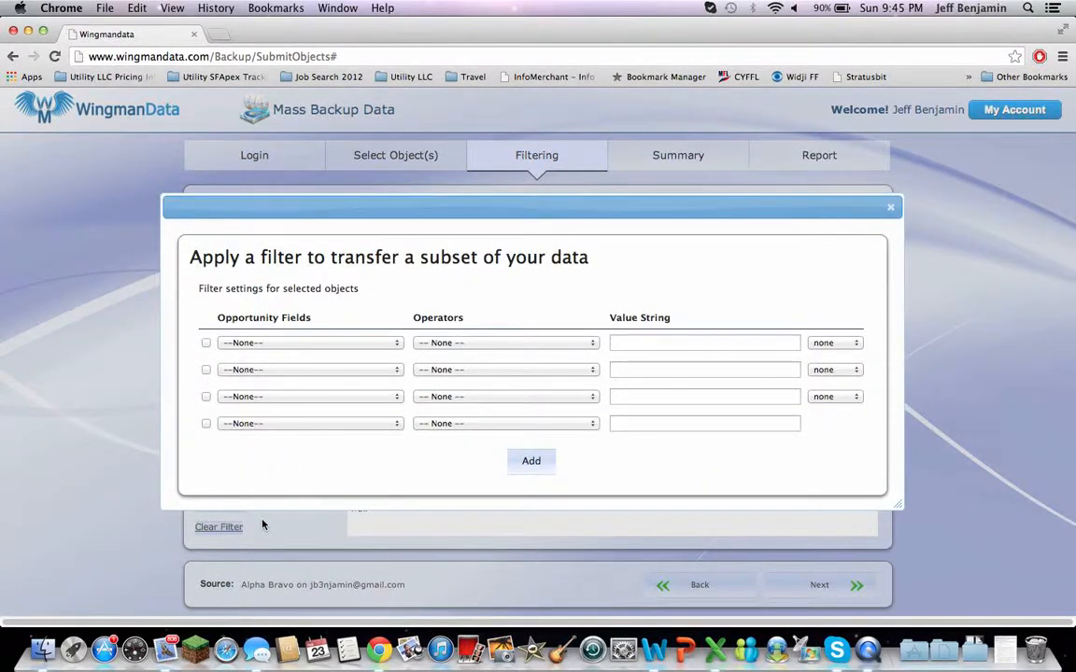
click(399, 344)
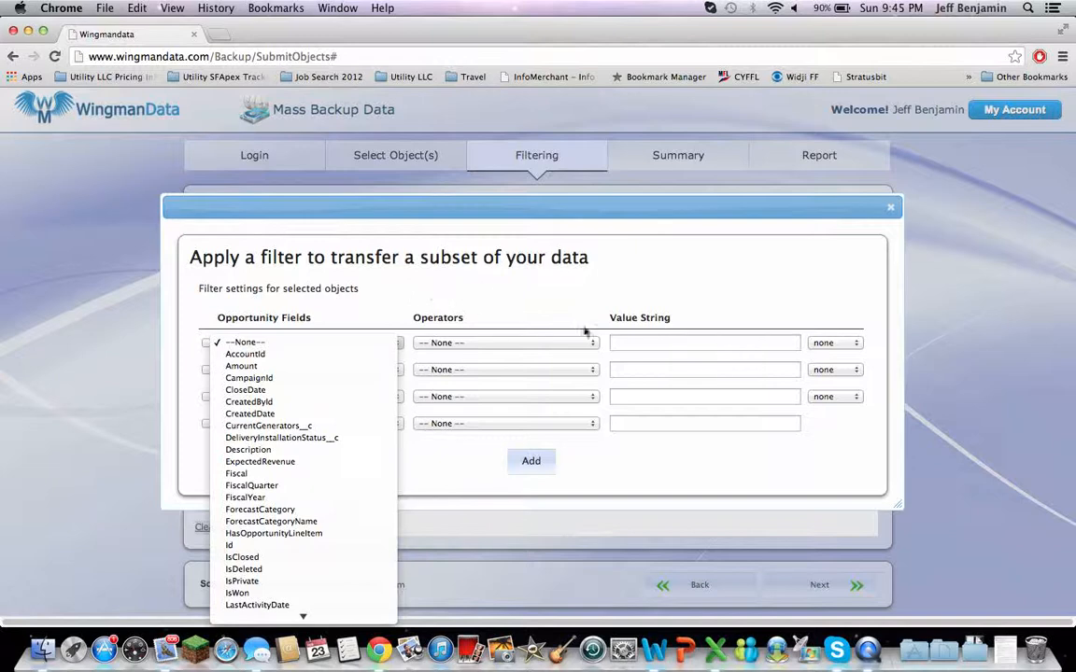
click(616, 466)
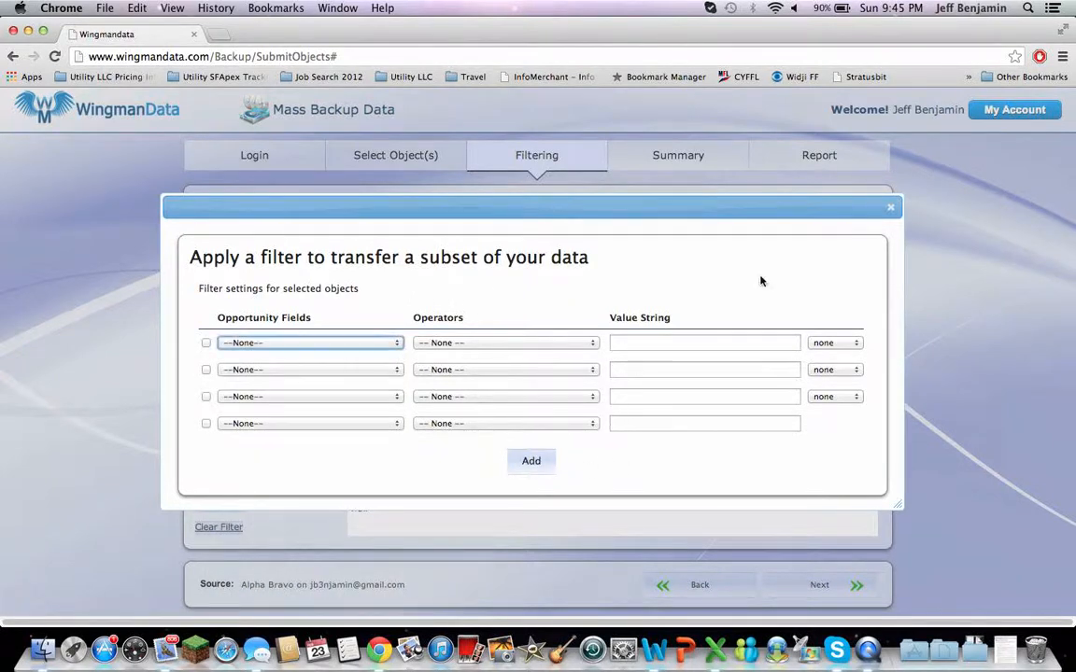
click(890, 207)
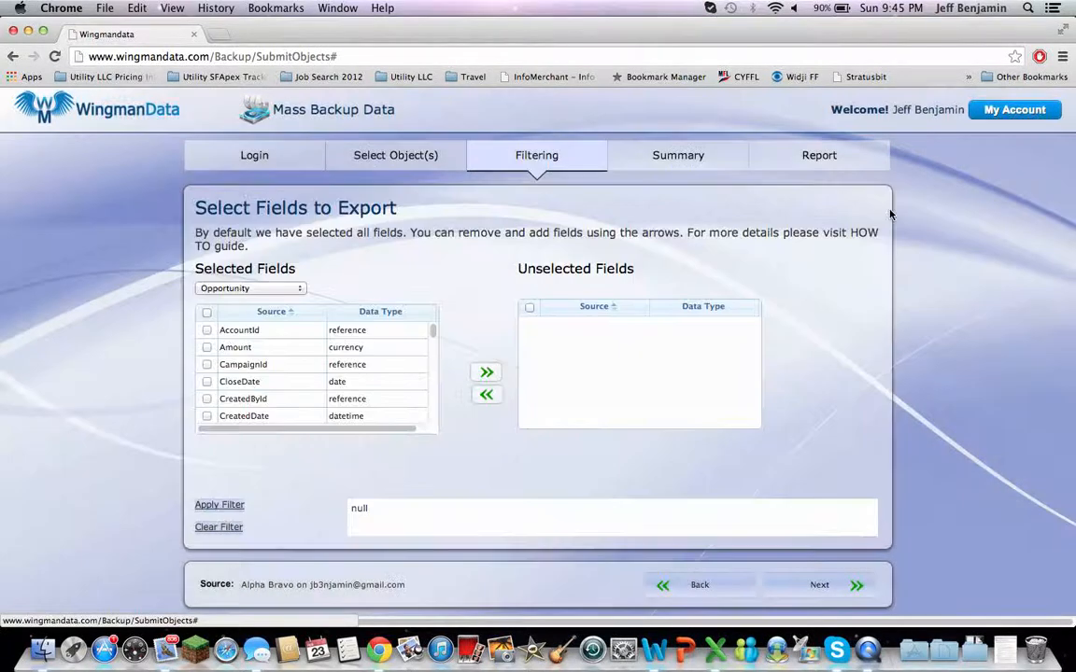
- Append 25 to the Account, Contact and Opportunity CSV file names in the summary and start the backup
click(818, 588)
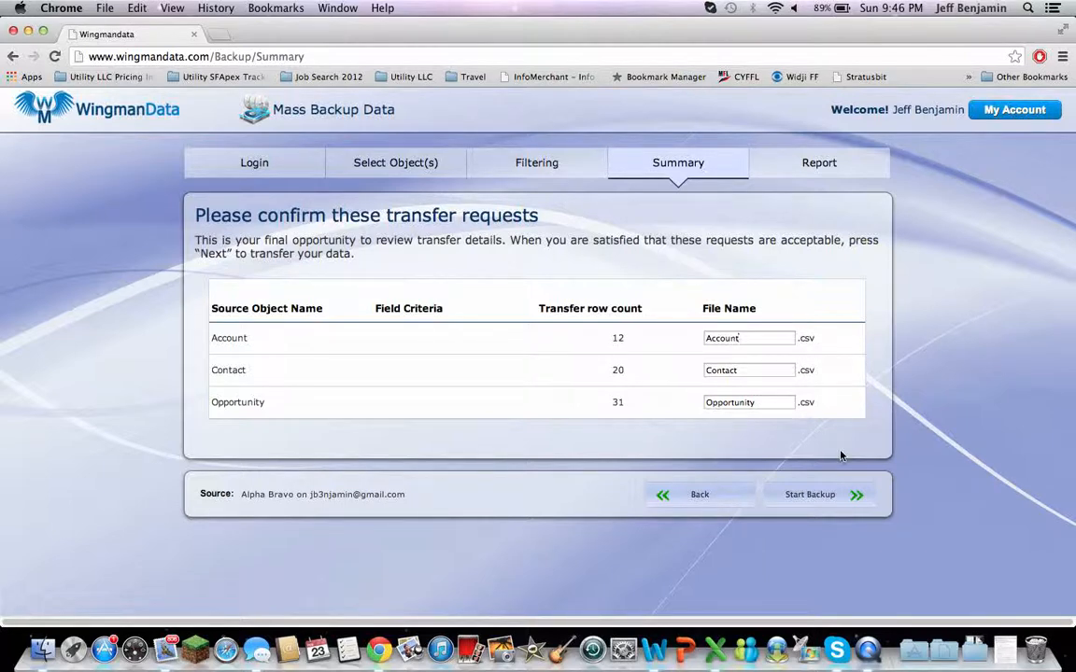
text(25)
click(749, 370)
text(25)
click(819, 497)
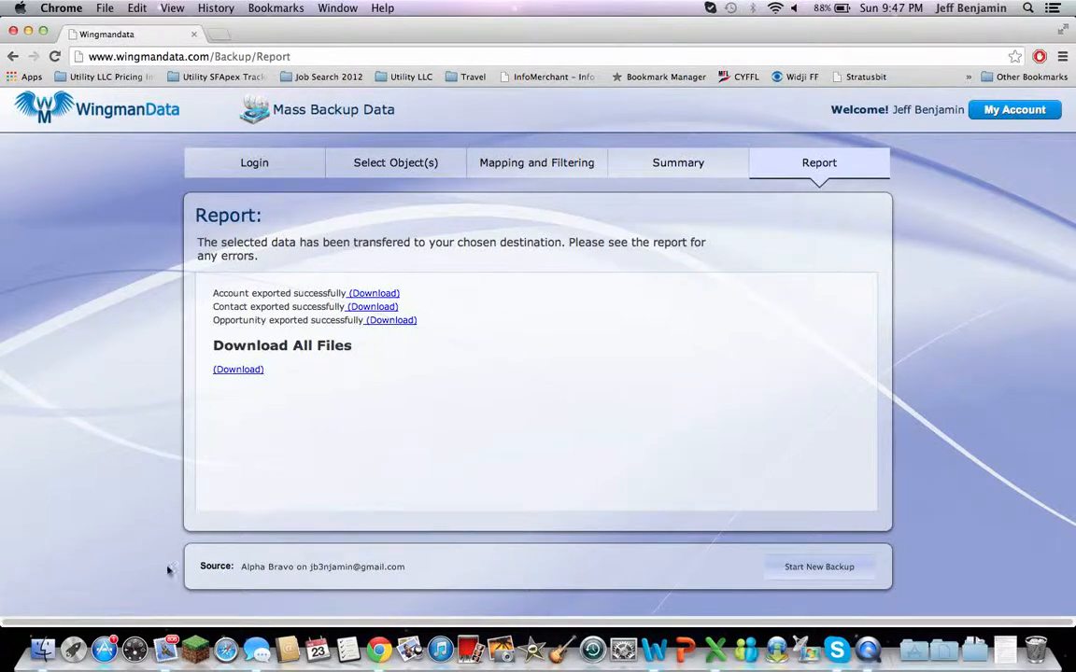
- Switch to Finder, look through the downloaded files and open the DownloadAll (8) folder
click(43, 651)
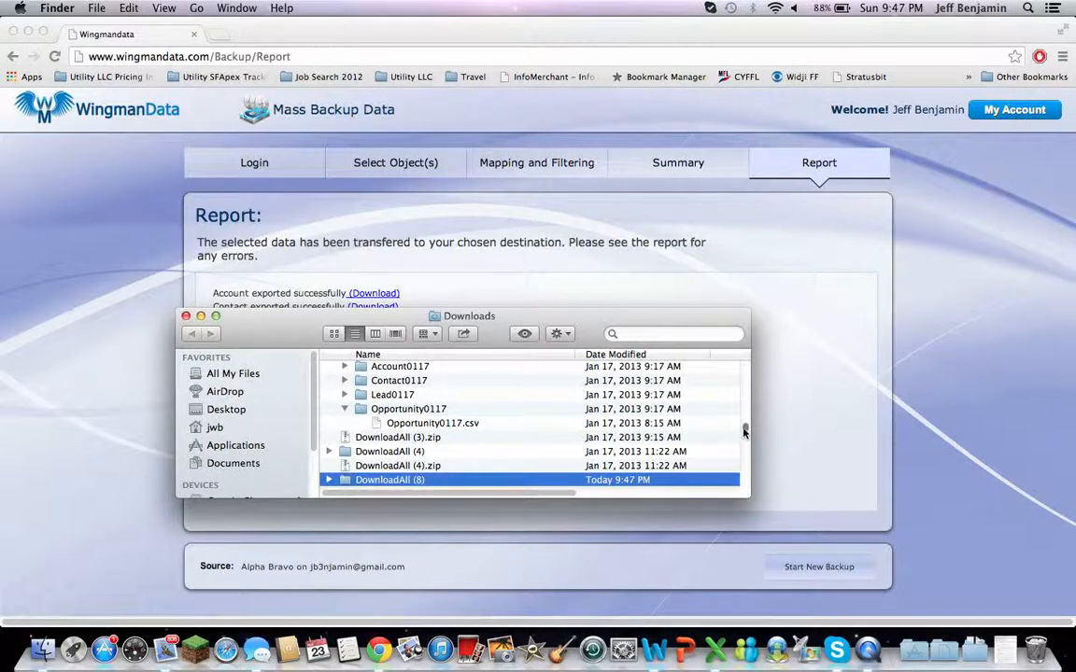
drag(744, 432, 747, 333)
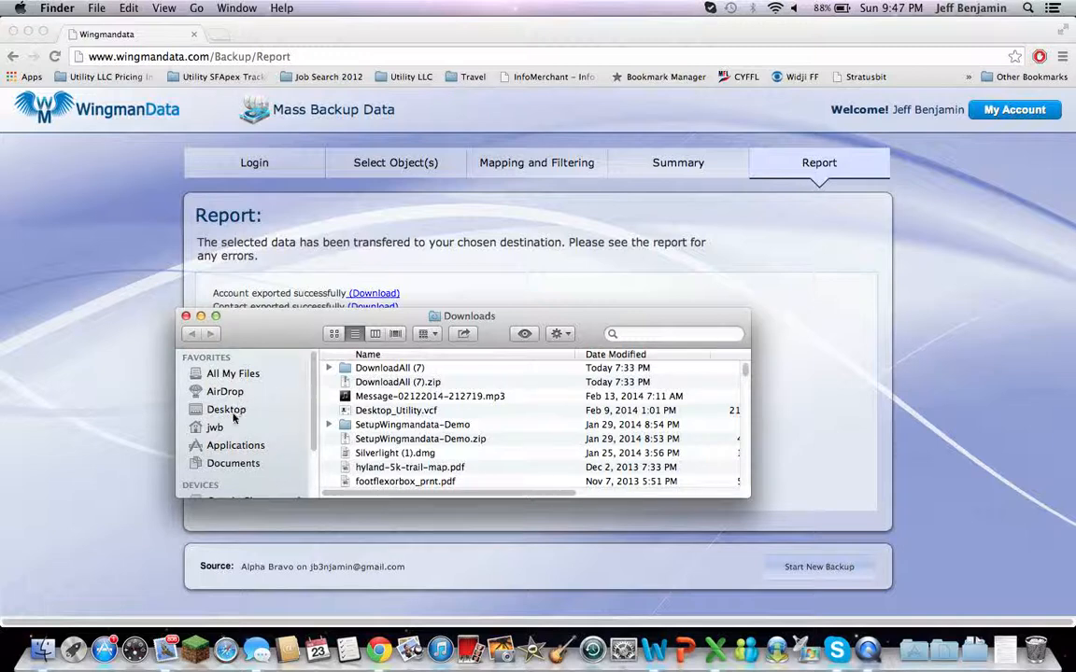
drag(312, 412, 313, 481)
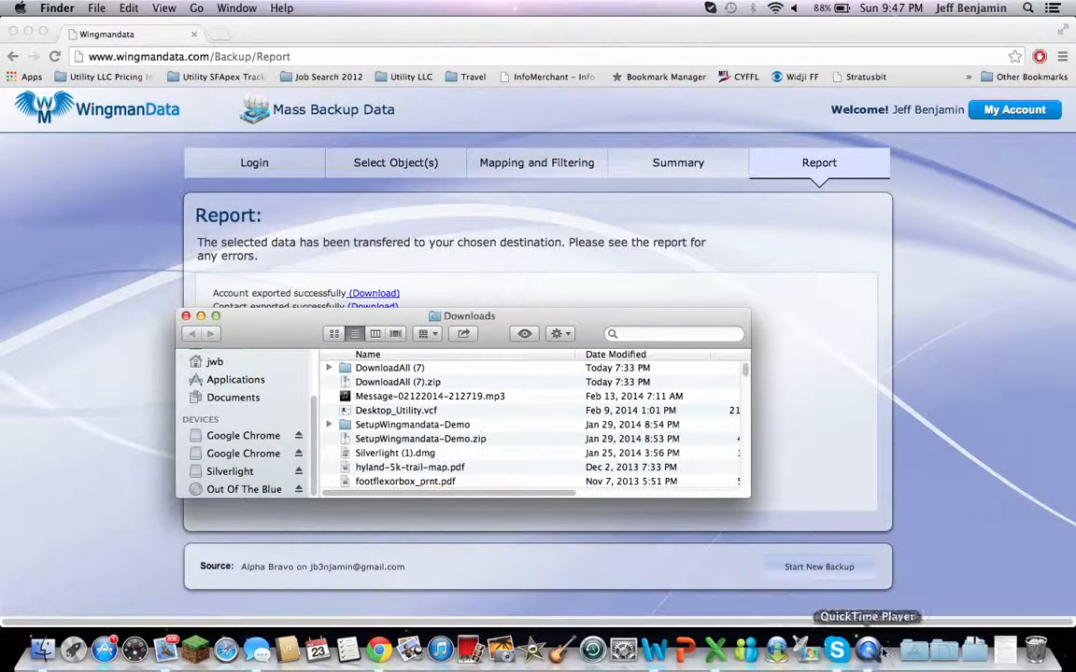
click(974, 651)
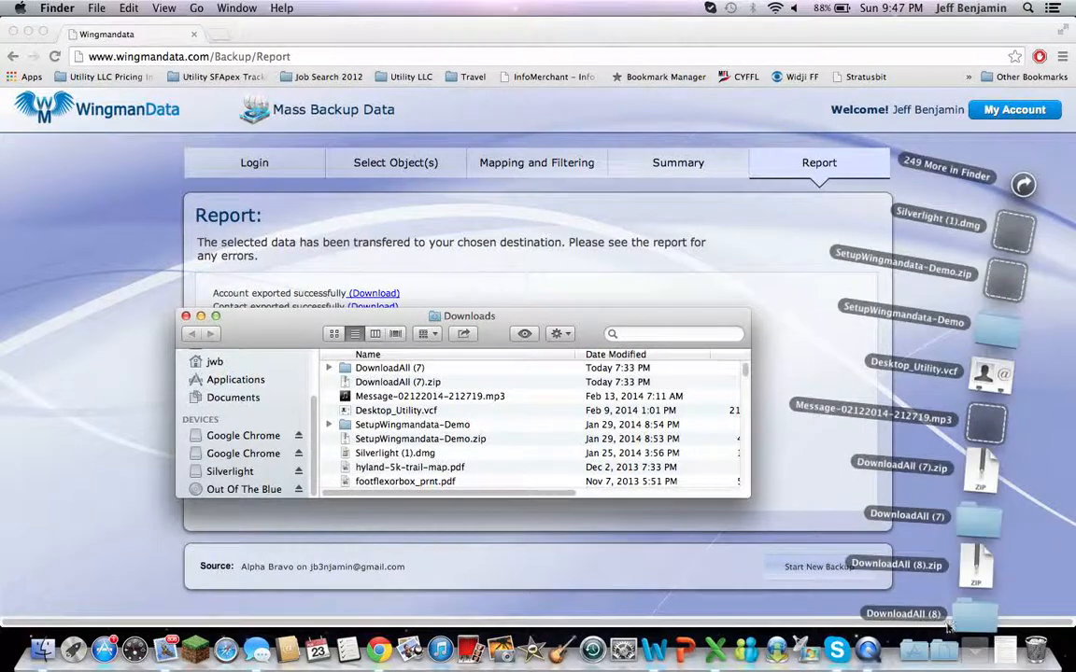
click(967, 623)
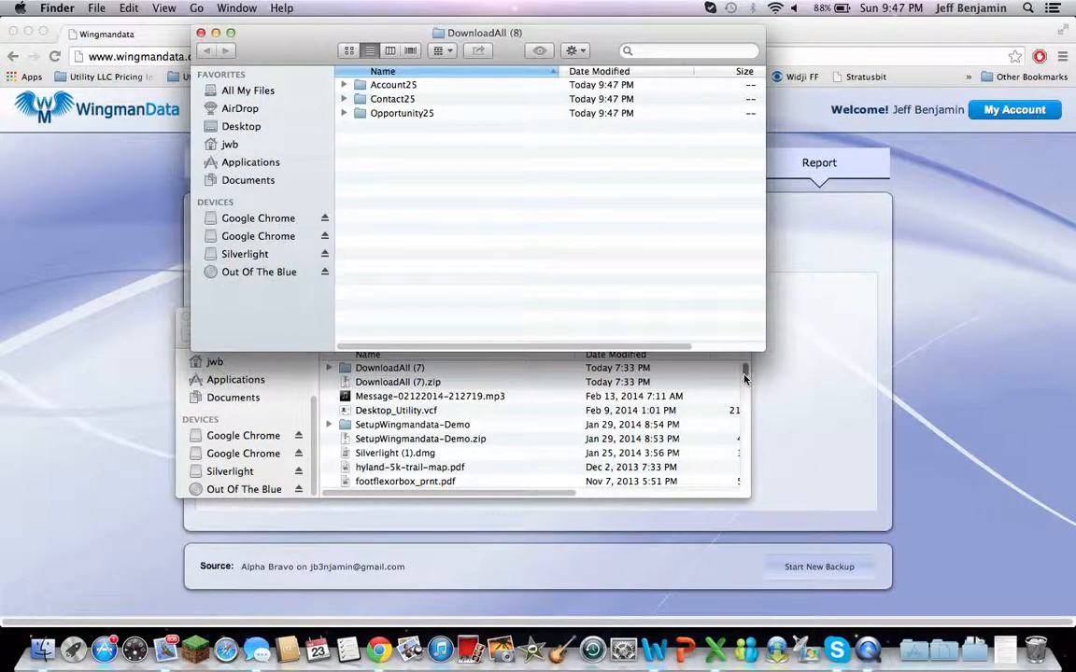
- Open the Account25 folder inside DownloadAll (8) and open Account25.csv in Excel
drag(298, 42, 329, 159)
double_click(415, 207)
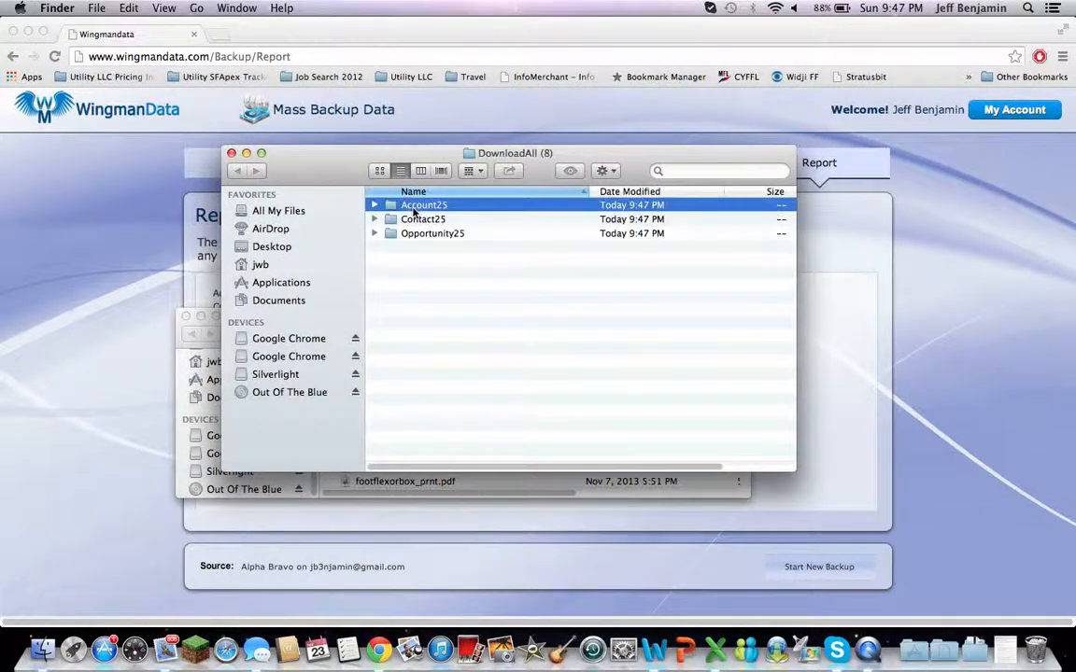
click(421, 208)
double_click(421, 209)
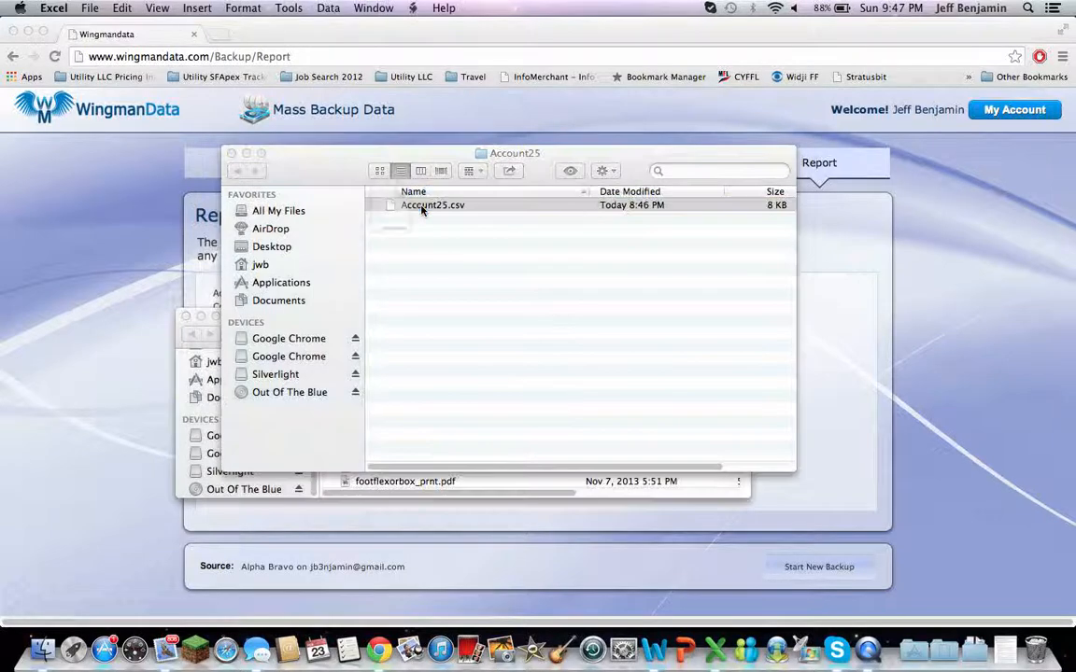